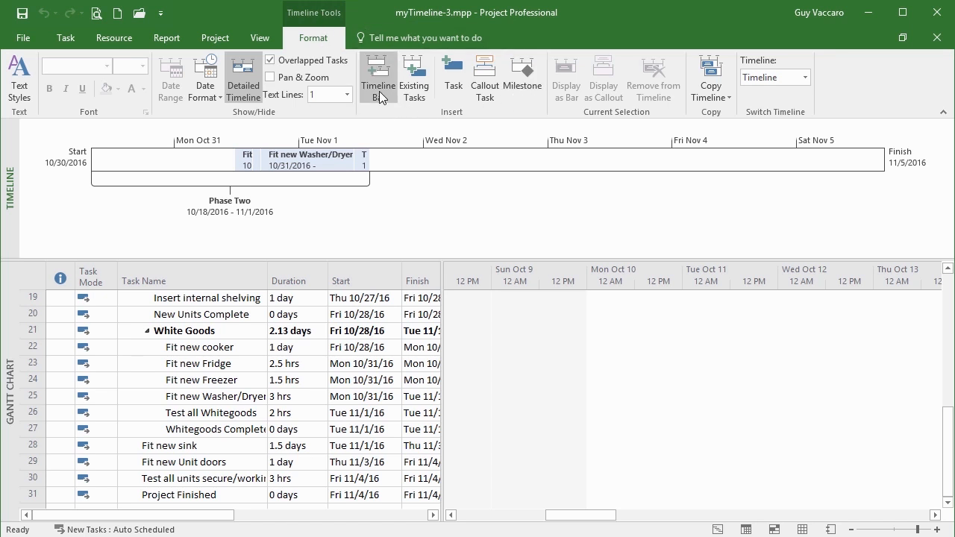
Step: Add a second timeline bar and enlarge the timeline pane
{"action": "left_click", "coordinate": [379, 81]}
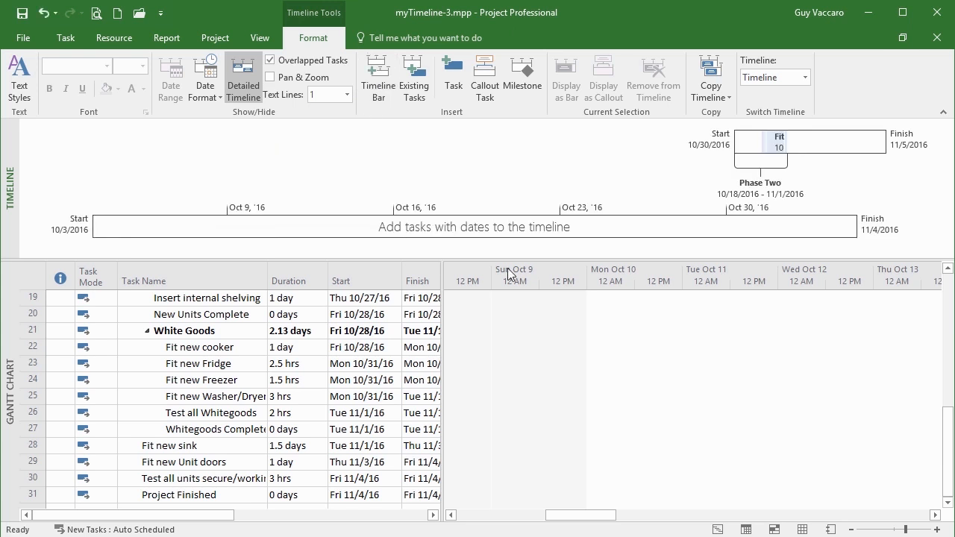
{"action": "left_click_drag", "start_coordinate": [524, 258], "coordinate": [523, 303]}
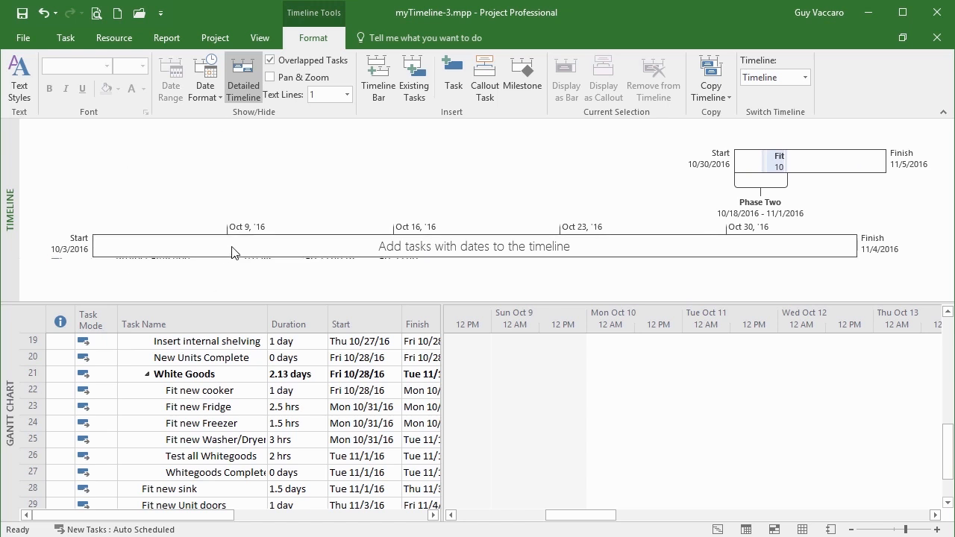
Step: For the new timeline bar, select the remaining existing tasks of Phase One, from Pull up old carpets through Phase 1 Complete
{"action": "left_click", "coordinate": [422, 252]}
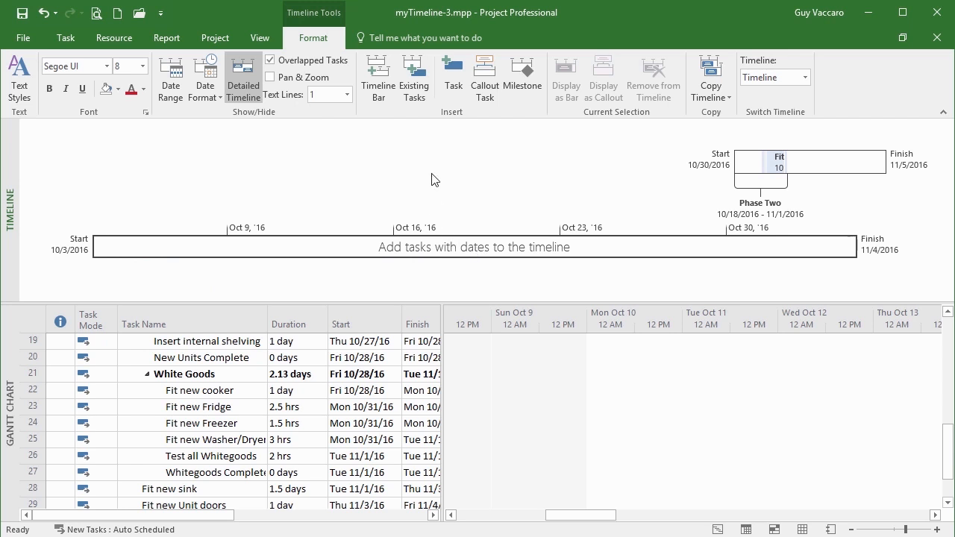
{"action": "left_click", "coordinate": [422, 71]}
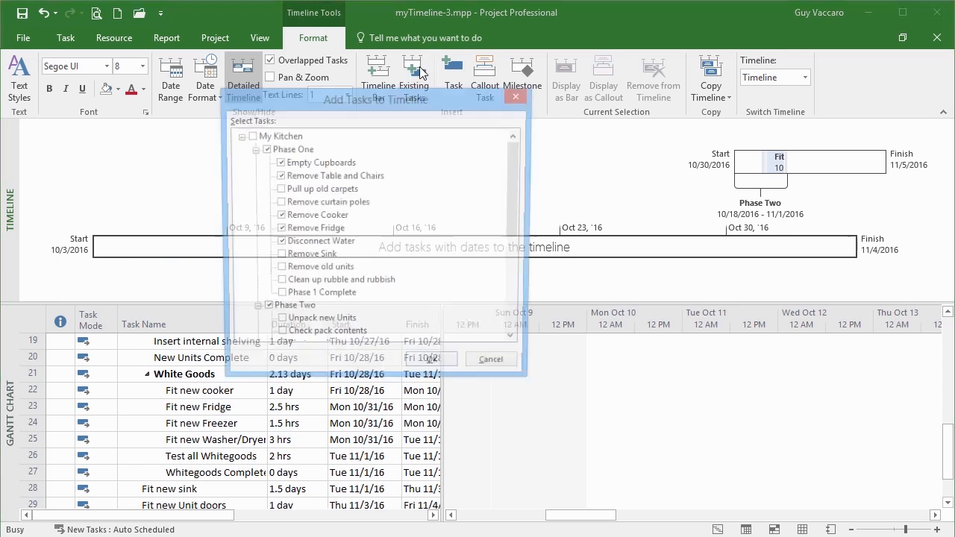
{"action": "left_click", "coordinate": [278, 190]}
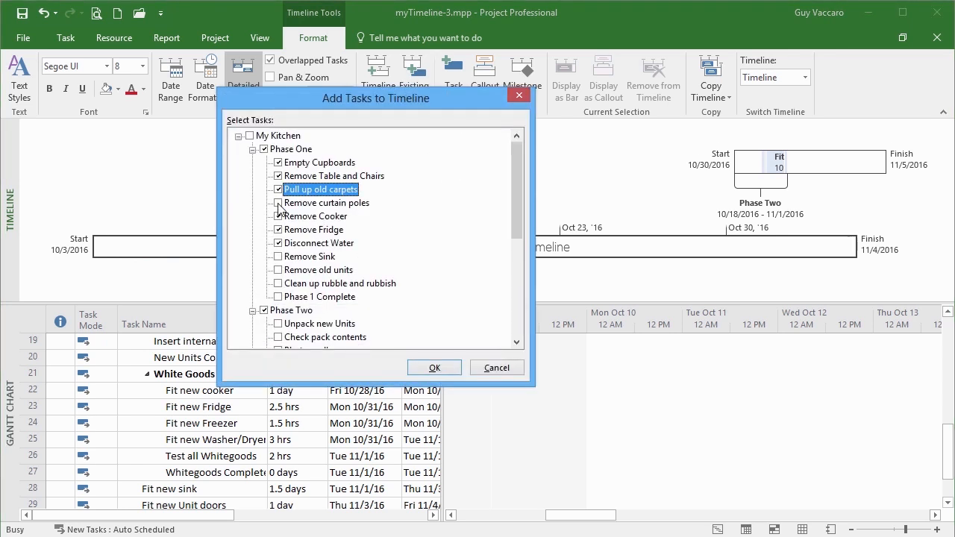
{"action": "left_click", "coordinate": [278, 203]}
{"action": "left_click", "coordinate": [278, 257]}
{"action": "left_click", "coordinate": [278, 270]}
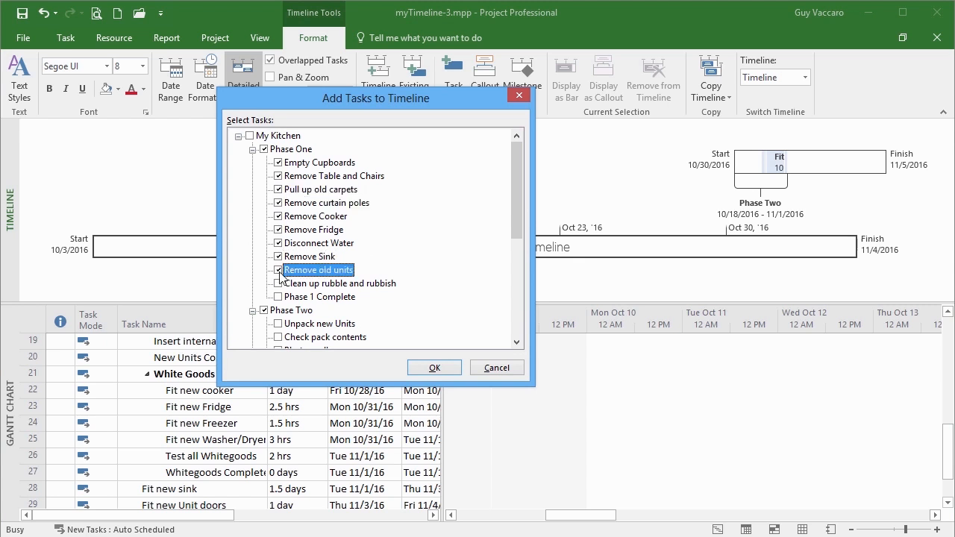
{"action": "left_click", "coordinate": [278, 283]}
{"action": "left_click", "coordinate": [278, 296]}
Step: Deselect Phase Two, Fit new Fridge, Fit new Freezer, Fit new Washer/Dryer and Test all Whitegoods, and apply the task selection
{"action": "left_click", "coordinate": [263, 310]}
{"action": "scroll", "coordinate": [527, 250], "scroll_direction": "down", "scroll_amount": 5}
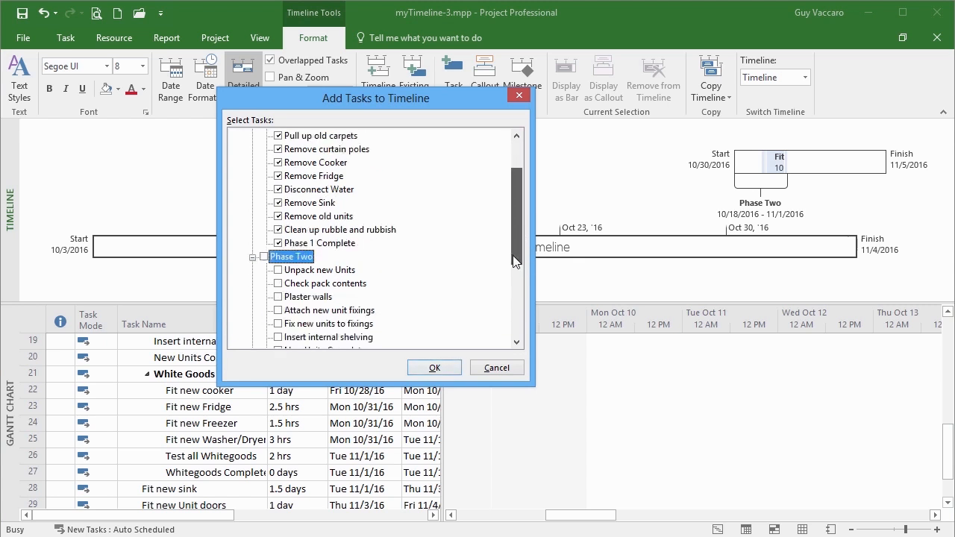
{"action": "left_click", "coordinate": [292, 230]}
{"action": "left_click", "coordinate": [293, 243]}
{"action": "left_click", "coordinate": [292, 257]}
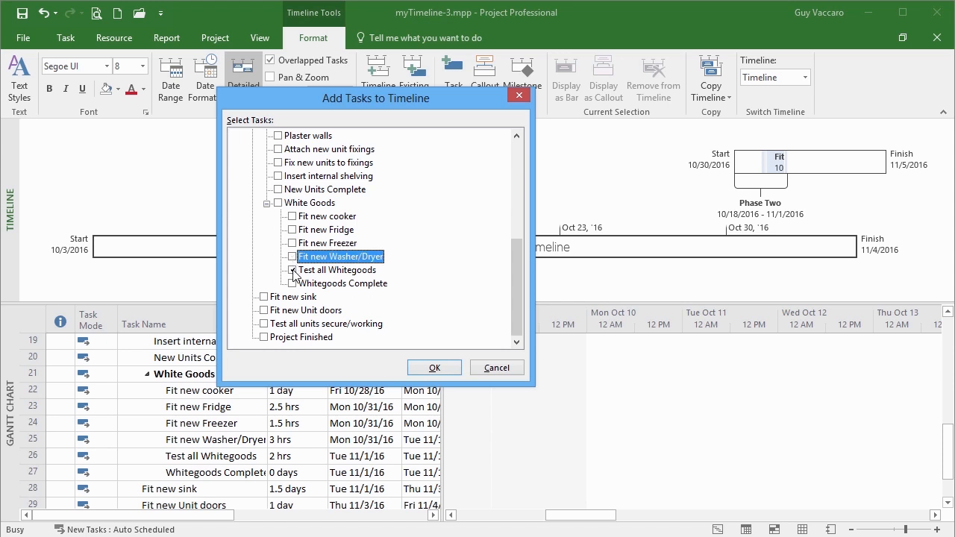
{"action": "left_click", "coordinate": [293, 270]}
{"action": "left_click", "coordinate": [435, 367]}
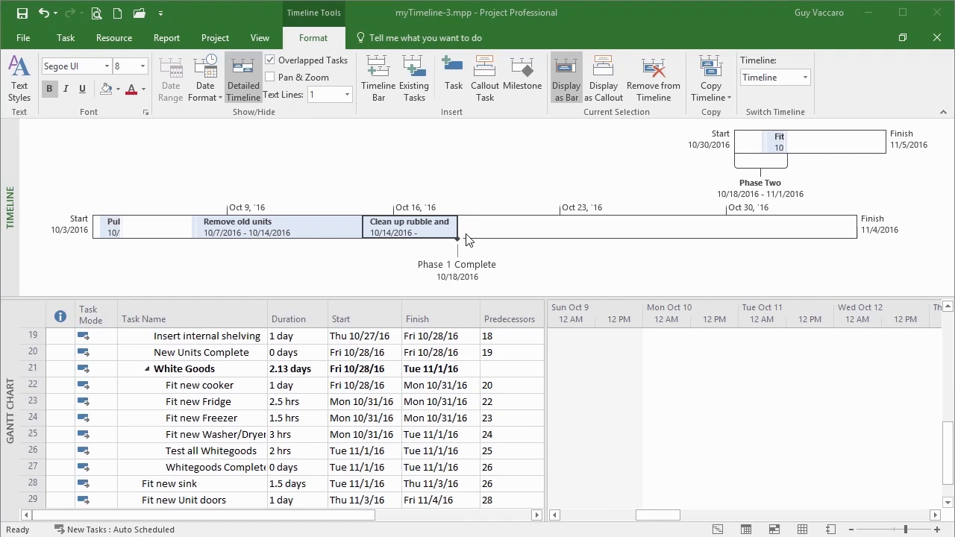
Step: Place the Phase One summary task on the second timeline bar through the existing-tasks selection
{"action": "left_click", "coordinate": [413, 97]}
{"action": "left_click", "coordinate": [268, 149]}
{"action": "left_click", "coordinate": [263, 150]}
{"action": "left_click", "coordinate": [433, 367]}
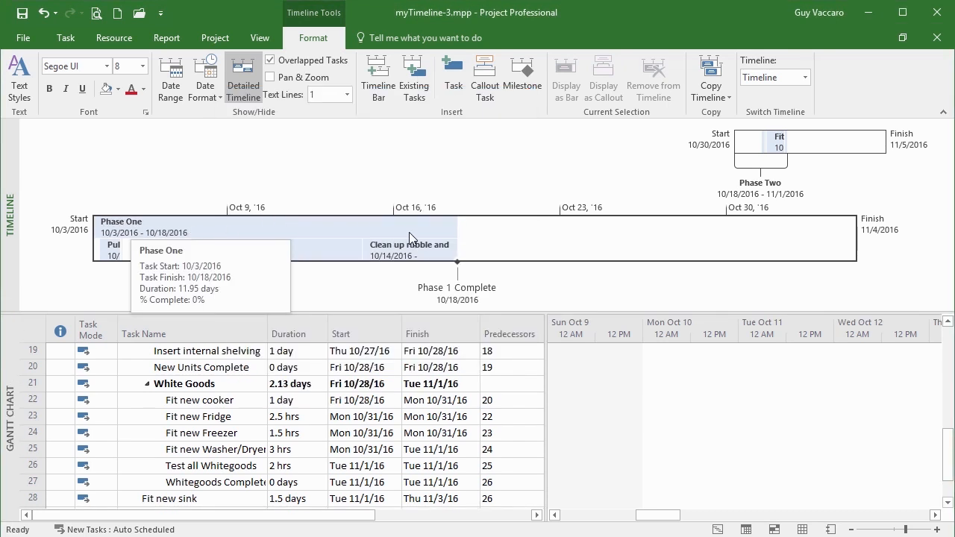
Step: Display the Phase One summary task on the second timeline bar as a callout
{"action": "left_click", "coordinate": [241, 227]}
{"action": "left_click", "coordinate": [613, 88]}
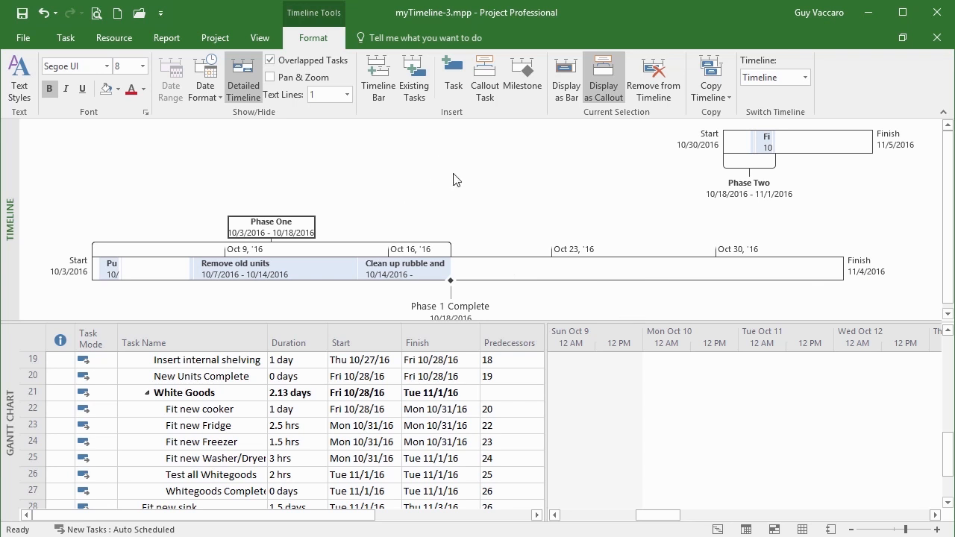
{"action": "left_click", "coordinate": [614, 303]}
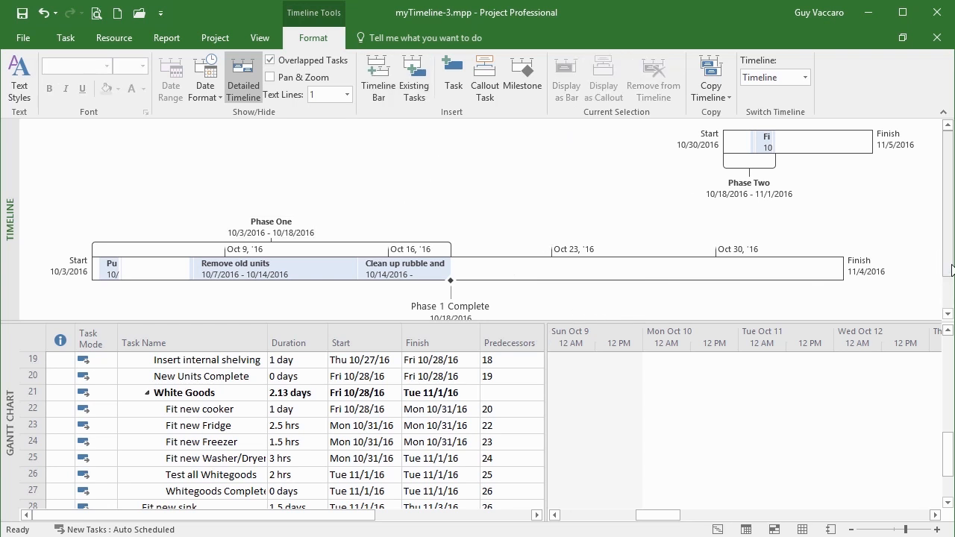
Step: Enlarge the timeline pane to reveal the empty third timeline bar and select that bar
{"action": "scroll", "coordinate": [944, 257], "scroll_direction": "down", "scroll_amount": 1}
{"action": "left_click_drag", "start_coordinate": [533, 322], "coordinate": [533, 377]}
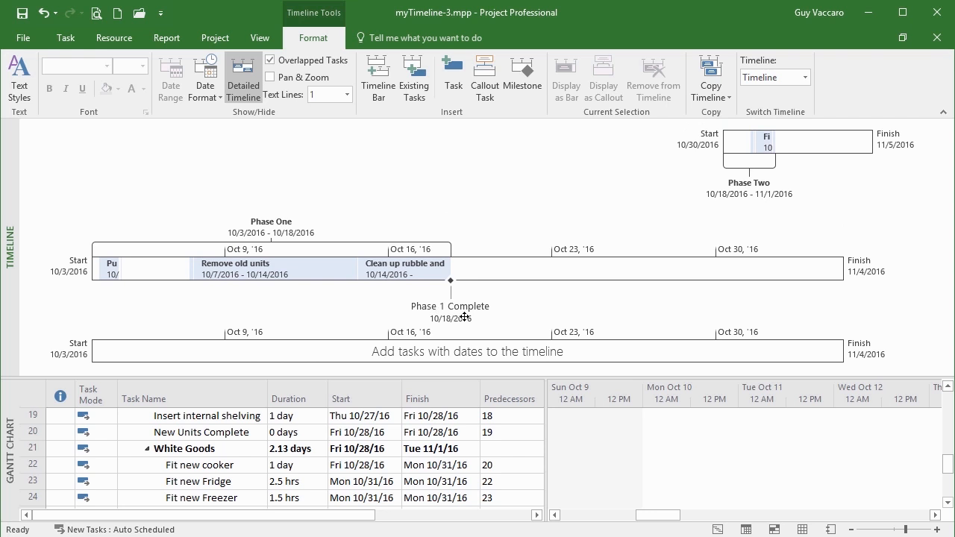
{"action": "left_click", "coordinate": [481, 362]}
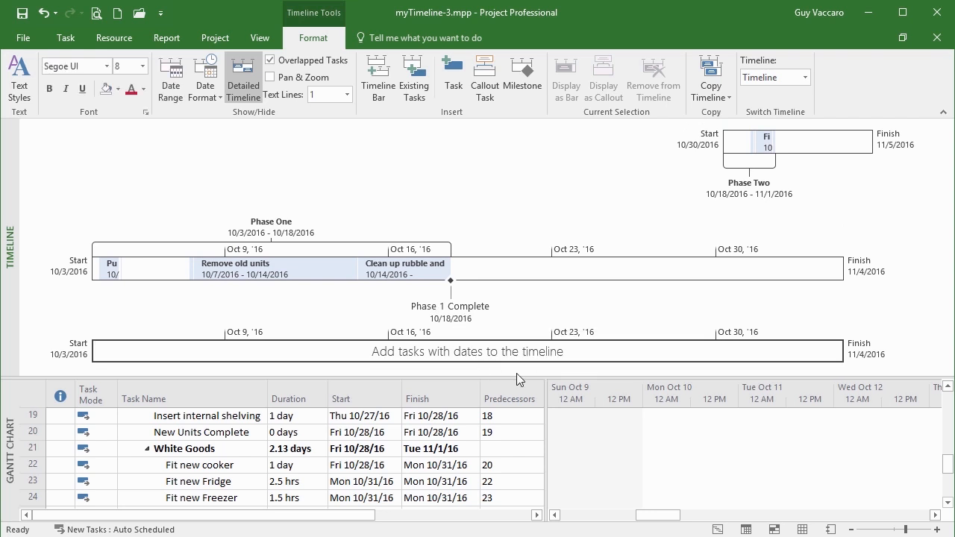
Step: Add the existing Phase Two tasks from Unpack new Units through New Units Complete to the third timeline bar
{"action": "left_click", "coordinate": [415, 83]}
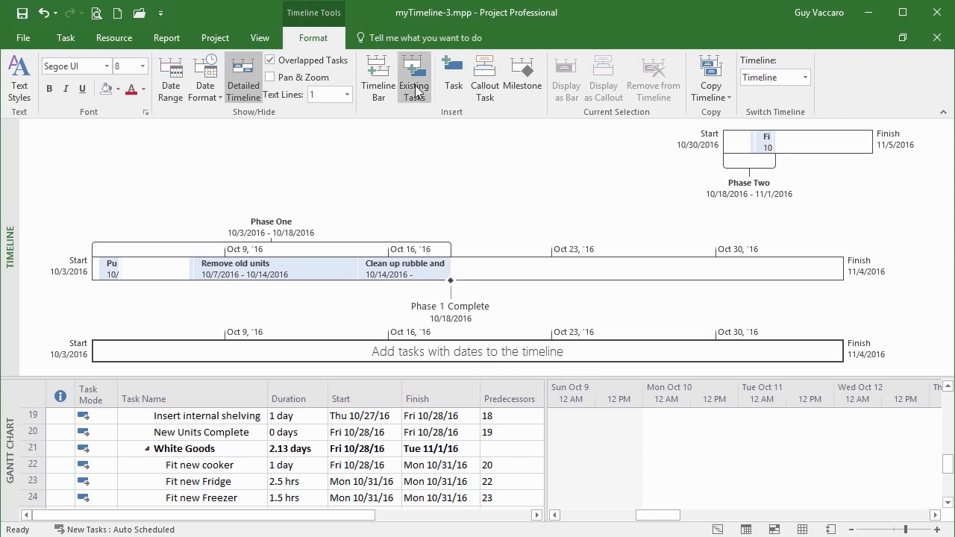
{"action": "left_click_drag", "start_coordinate": [517, 212], "coordinate": [517, 279]}
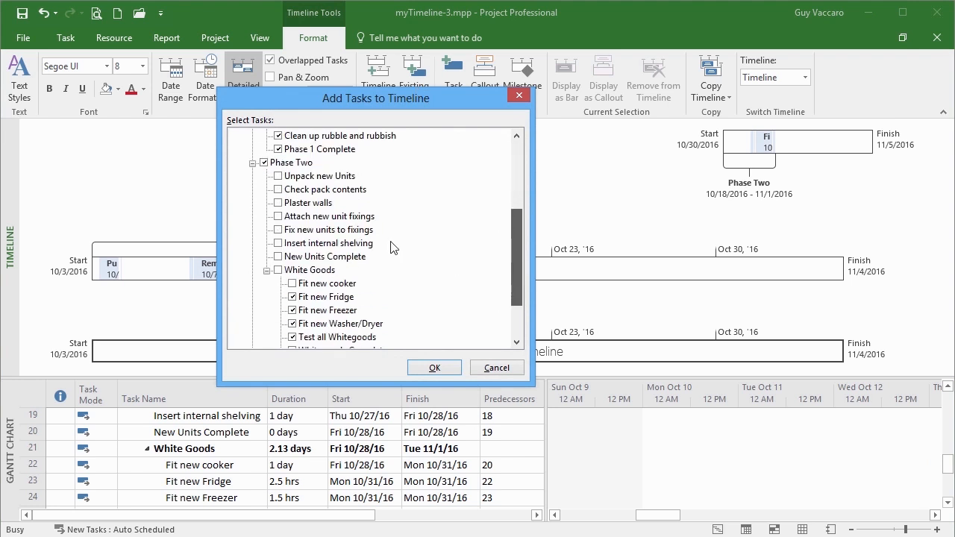
{"action": "left_click", "coordinate": [278, 176]}
{"action": "left_click", "coordinate": [278, 190]}
{"action": "left_click", "coordinate": [278, 203]}
{"action": "left_click", "coordinate": [278, 216]}
{"action": "left_click", "coordinate": [277, 230]}
{"action": "left_click", "coordinate": [277, 244]}
{"action": "left_click", "coordinate": [277, 257]}
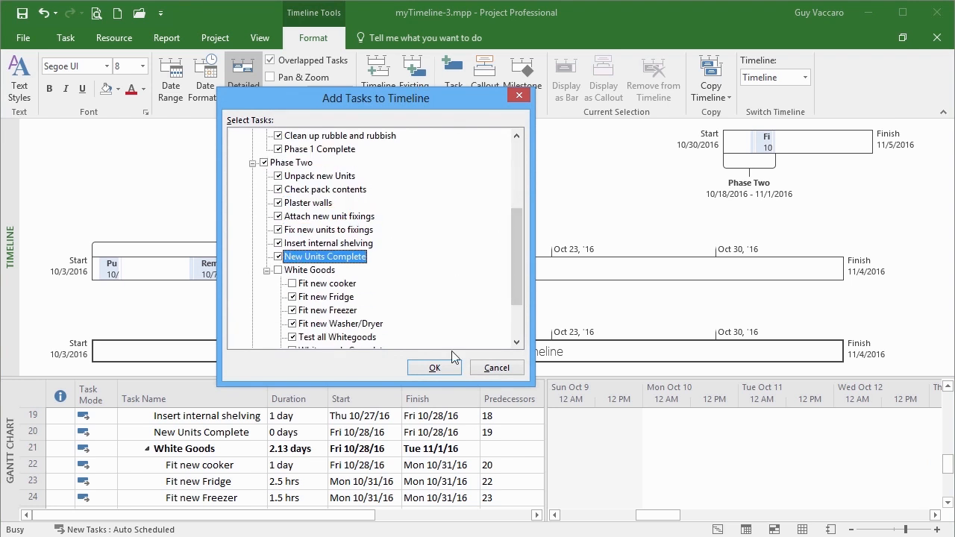
{"action": "left_click", "coordinate": [447, 370]}
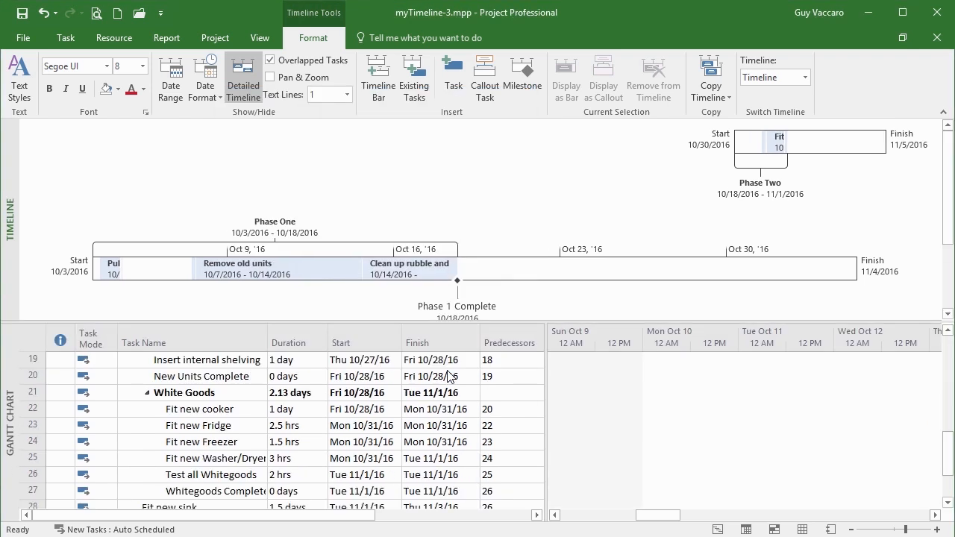
Step: Try to place the Phase Two summary task on the third timeline bar by reselecting it among the existing tasks
{"action": "left_click", "coordinate": [947, 317]}
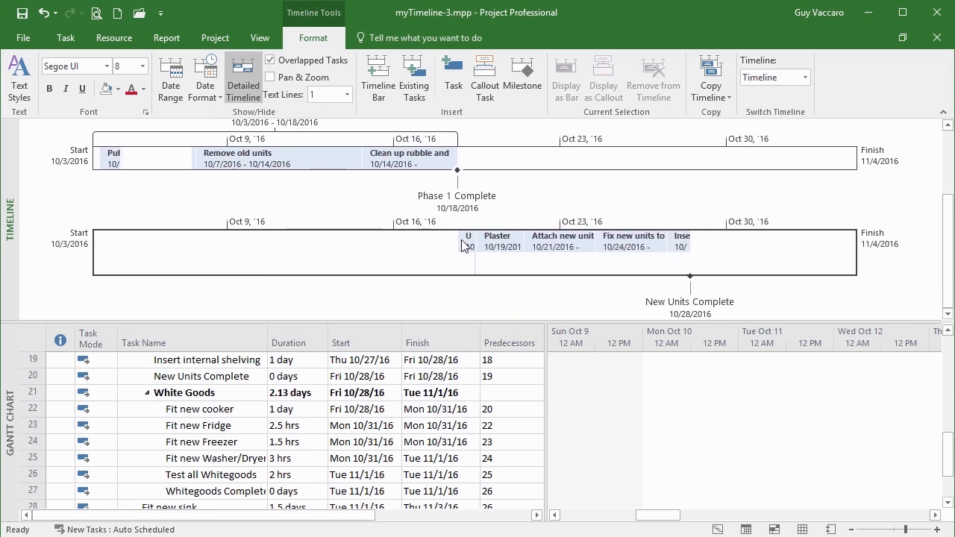
{"action": "left_click", "coordinate": [412, 95]}
{"action": "left_click", "coordinate": [265, 311]}
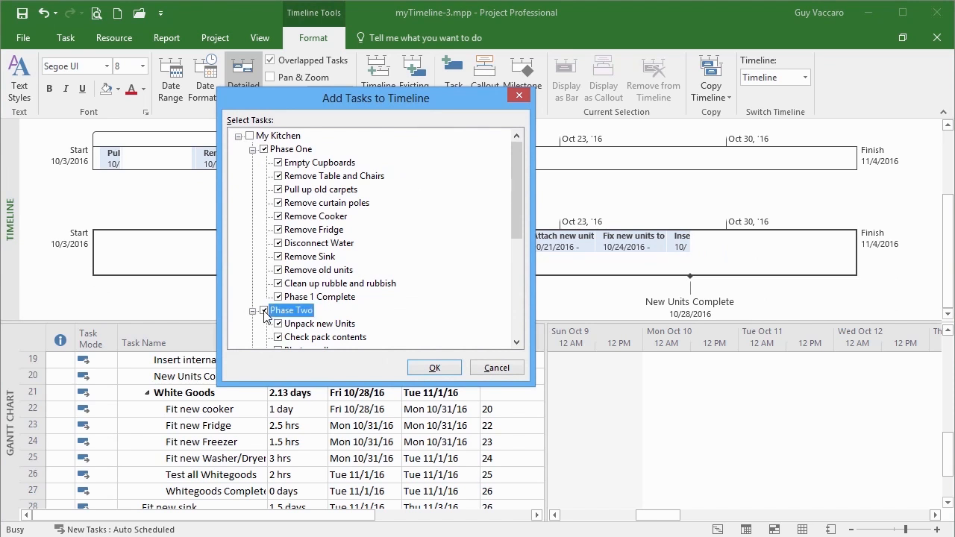
{"action": "left_click", "coordinate": [430, 370]}
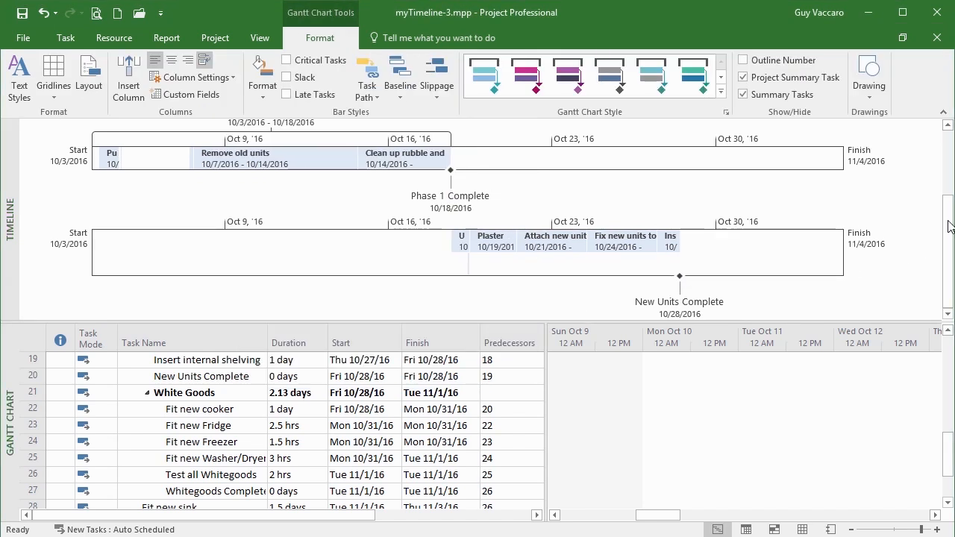
{"action": "left_click_drag", "start_coordinate": [948, 221], "coordinate": [952, 133]}
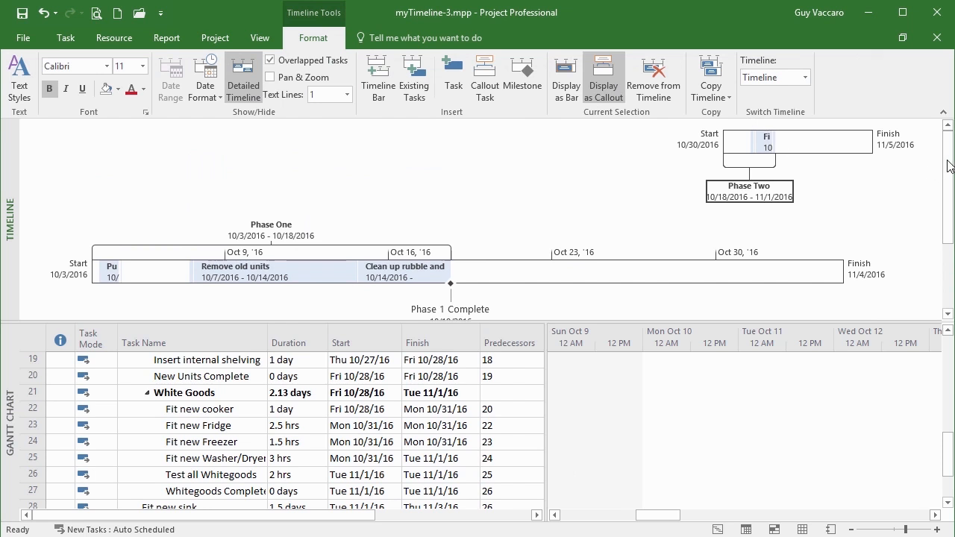
{"action": "left_click_drag", "start_coordinate": [951, 181], "coordinate": [952, 247]}
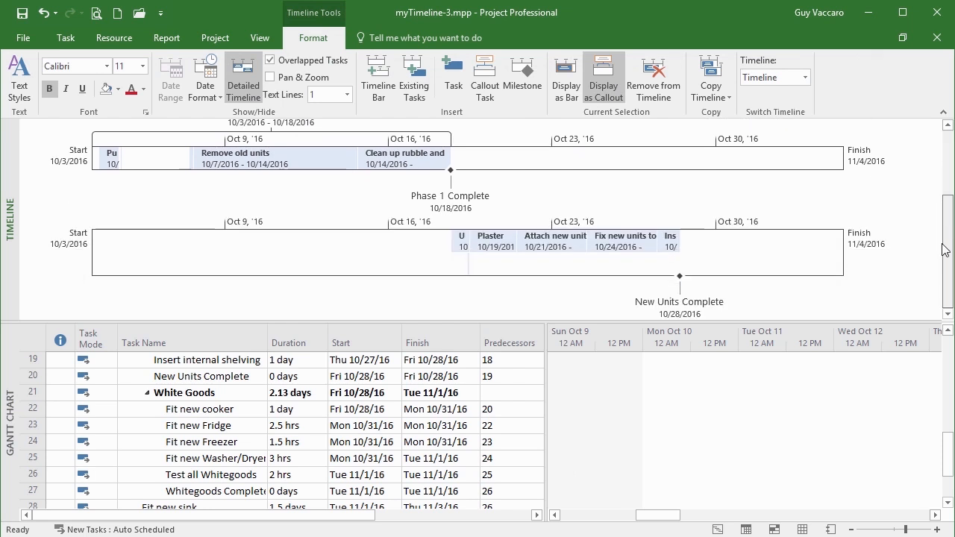
Step: With the third timeline bar selected, turn off Display on Timeline for the Phase Two summary task
{"action": "left_click", "coordinate": [727, 261]}
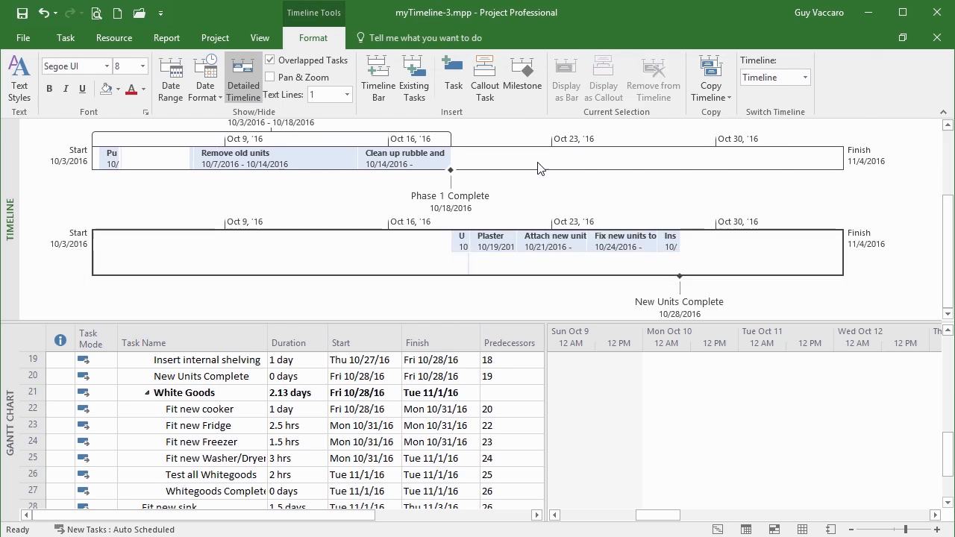
{"action": "left_click", "coordinate": [412, 82]}
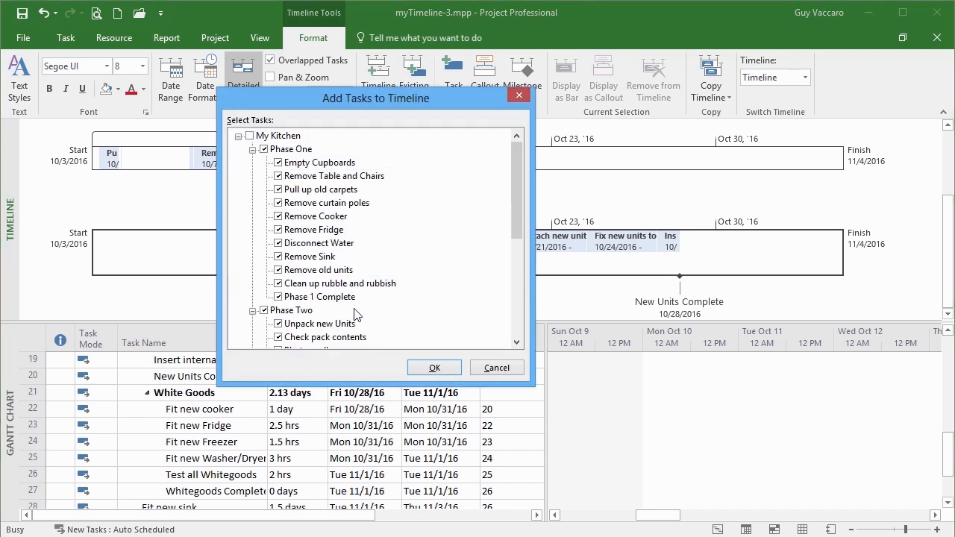
{"action": "left_click", "coordinate": [496, 367]}
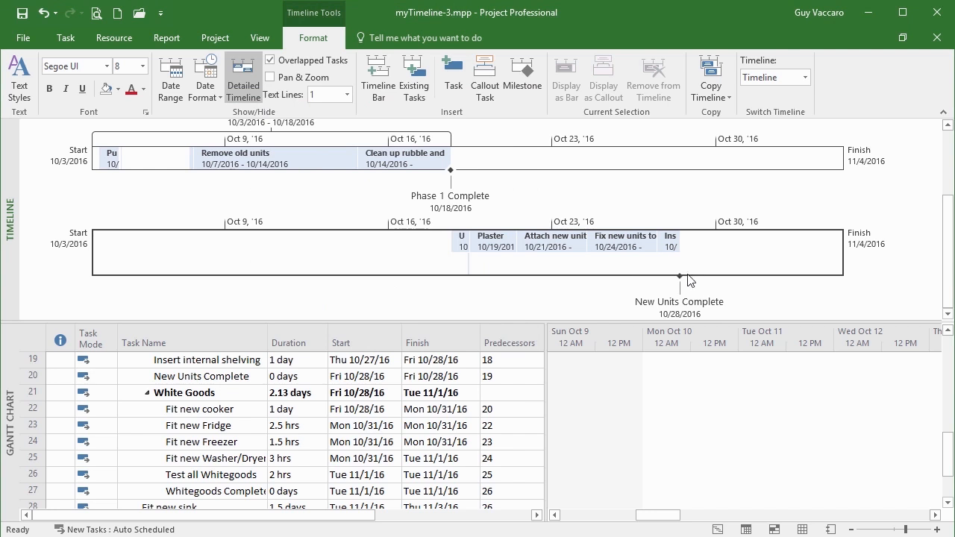
{"action": "left_click", "coordinate": [948, 332]}
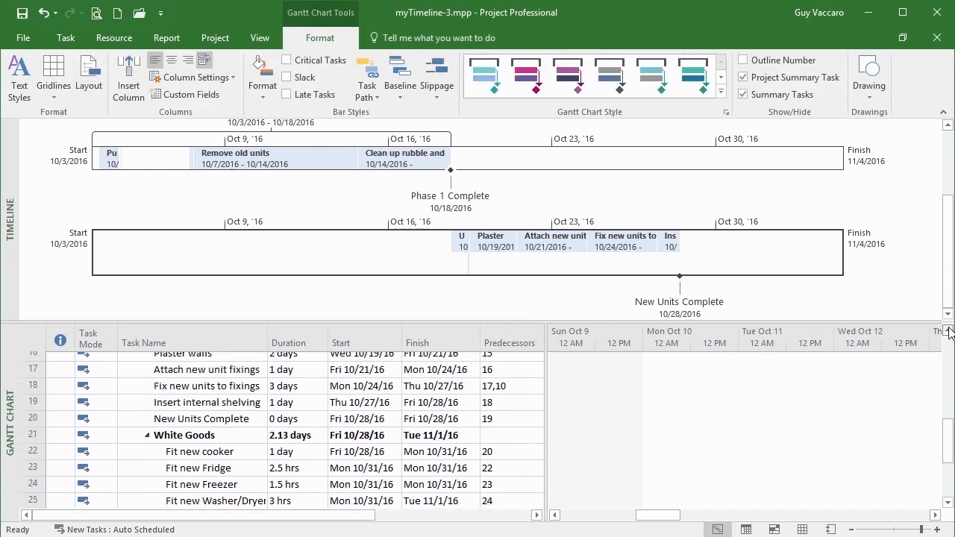
{"action": "left_click", "coordinate": [948, 332]}
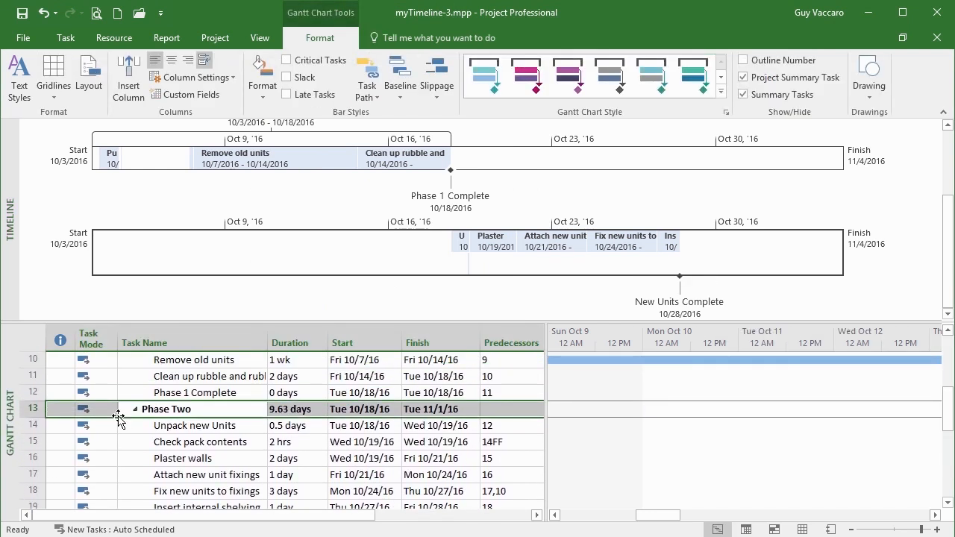
{"action": "left_click", "coordinate": [189, 407]}
{"action": "double_click", "coordinate": [189, 408]}
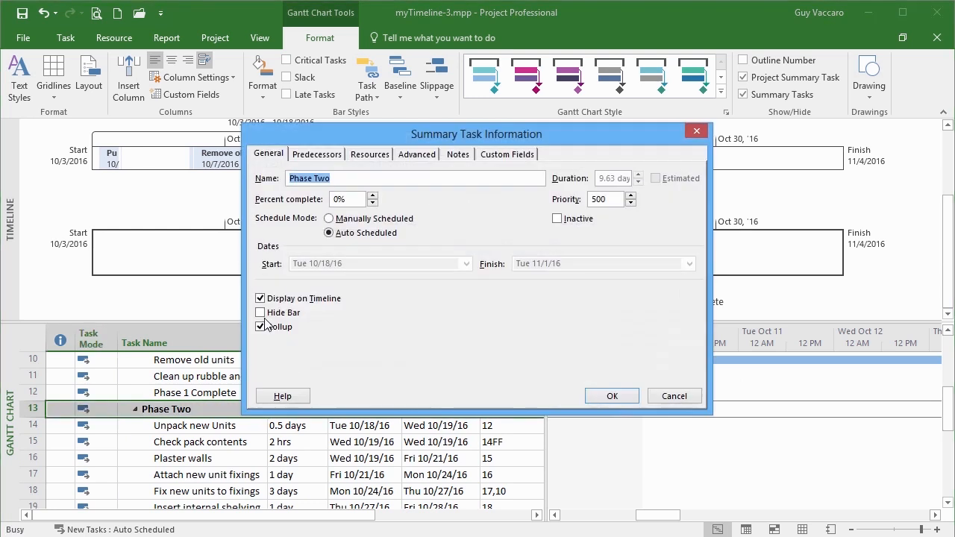
{"action": "left_click", "coordinate": [277, 298]}
{"action": "left_click", "coordinate": [608, 396]}
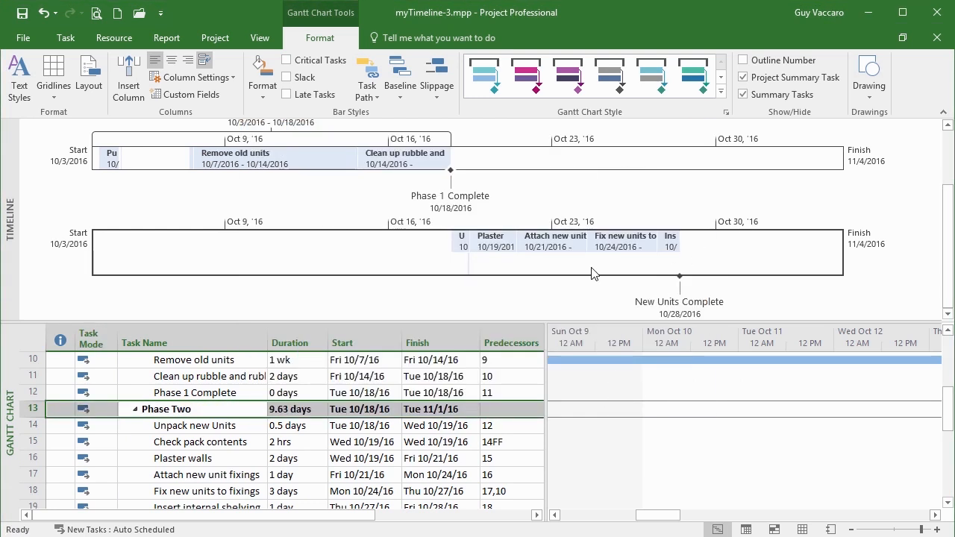
Step: Turn Display on Timeline back on for the Phase Two summary task so it goes onto the third bar
{"action": "double_click", "coordinate": [194, 412]}
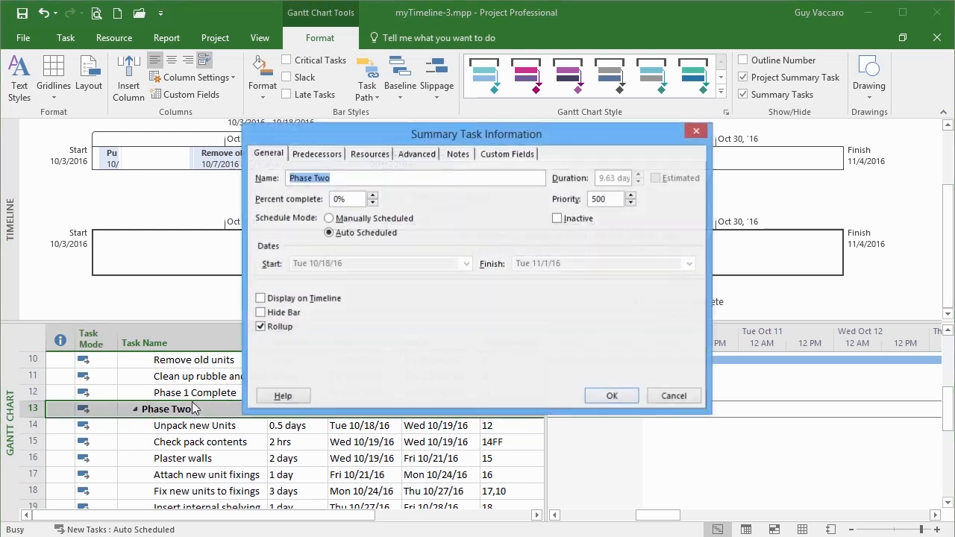
{"action": "left_click", "coordinate": [289, 298]}
{"action": "left_click", "coordinate": [600, 396]}
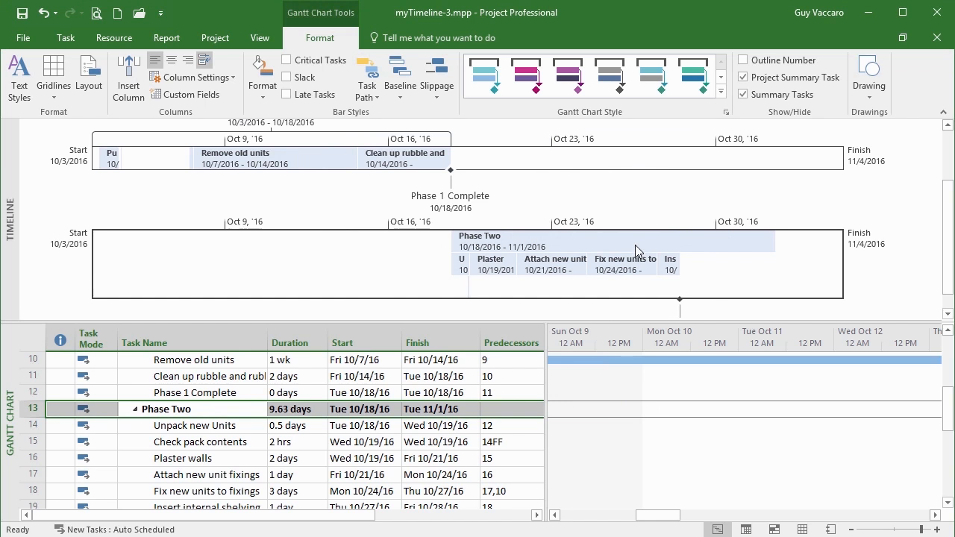
Step: Display the Phase Two summary task on the third timeline bar as a callout
{"action": "left_click", "coordinate": [635, 245]}
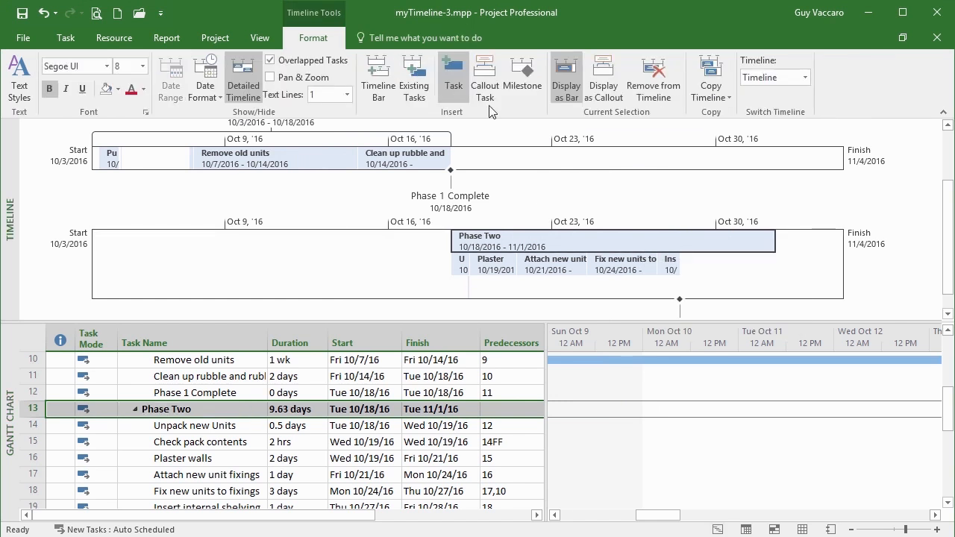
{"action": "left_click", "coordinate": [605, 91]}
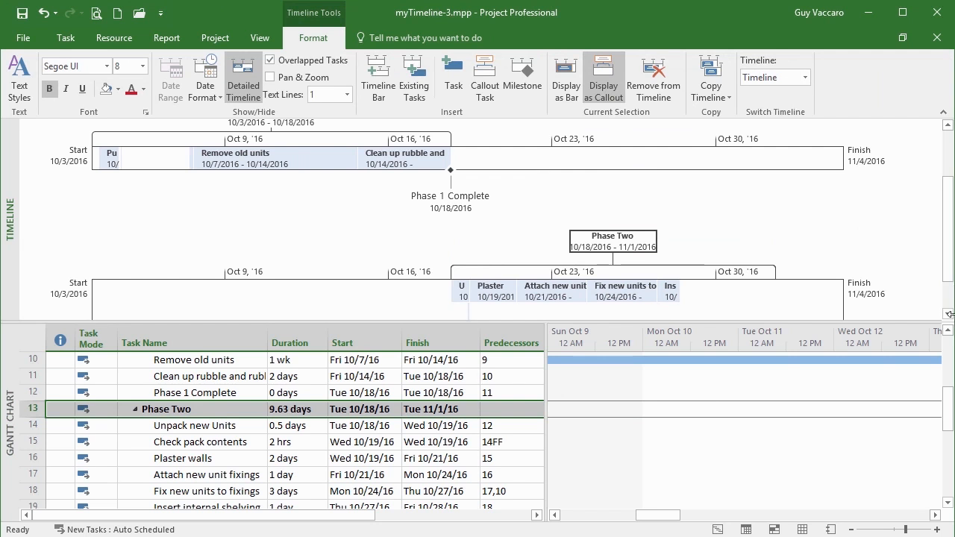
{"action": "scroll", "coordinate": [944, 278], "scroll_direction": "down", "scroll_amount": 1}
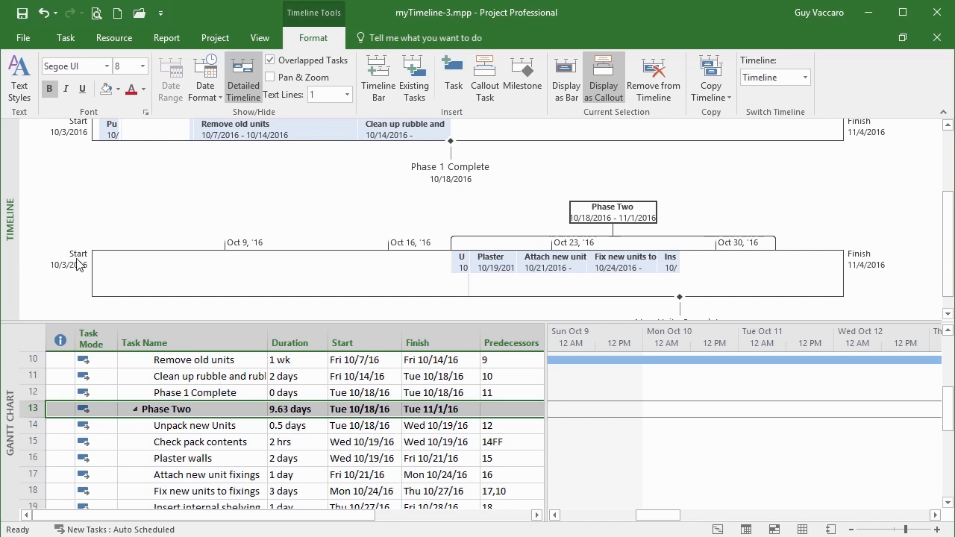
Step: Switch the Phase Two timeline bar to a custom date range with a start date of Sun 10/16/16
{"action": "left_click", "coordinate": [98, 266]}
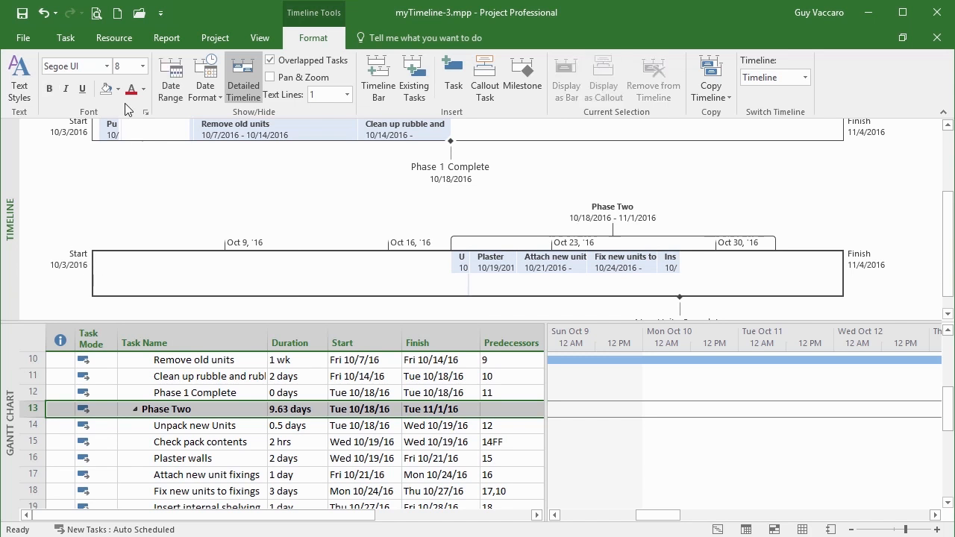
{"action": "left_click", "coordinate": [180, 83]}
{"action": "left_click", "coordinate": [392, 227]}
{"action": "left_click_drag", "start_coordinate": [419, 184], "coordinate": [302, 135]}
{"action": "left_click", "coordinate": [365, 192]}
{"action": "left_click", "coordinate": [363, 209]}
{"action": "left_click", "coordinate": [363, 209]}
{"action": "left_click", "coordinate": [363, 209]}
{"action": "left_click", "coordinate": [363, 209]}
{"action": "left_click", "coordinate": [255, 271]}
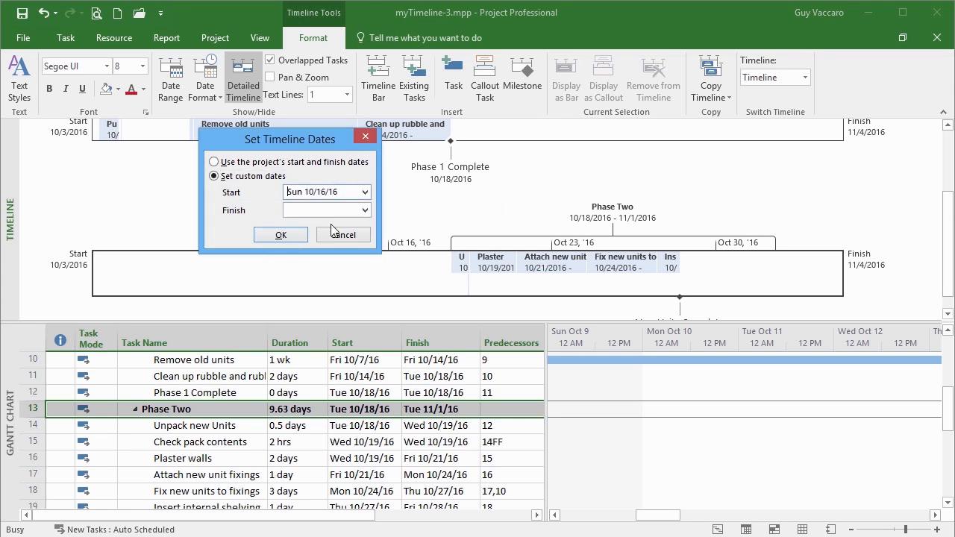
Step: Set the custom finish date to 10/29/16 and apply the date range to the Phase Two timeline bar
{"action": "left_click", "coordinate": [364, 210]}
{"action": "left_click", "coordinate": [363, 226]}
{"action": "left_click", "coordinate": [362, 227]}
{"action": "left_click", "coordinate": [362, 227]}
{"action": "left_click", "coordinate": [362, 227]}
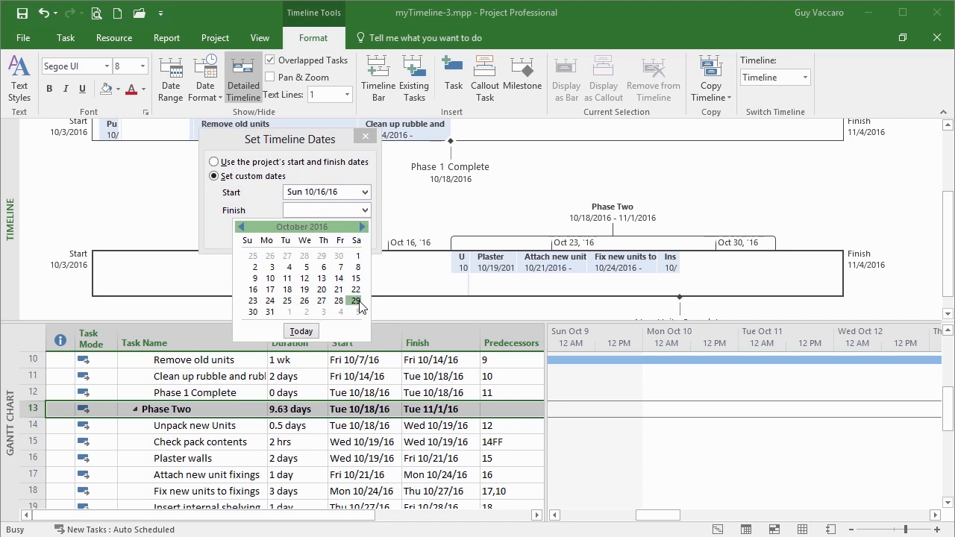
{"action": "left_click", "coordinate": [357, 301]}
{"action": "left_click", "coordinate": [294, 238]}
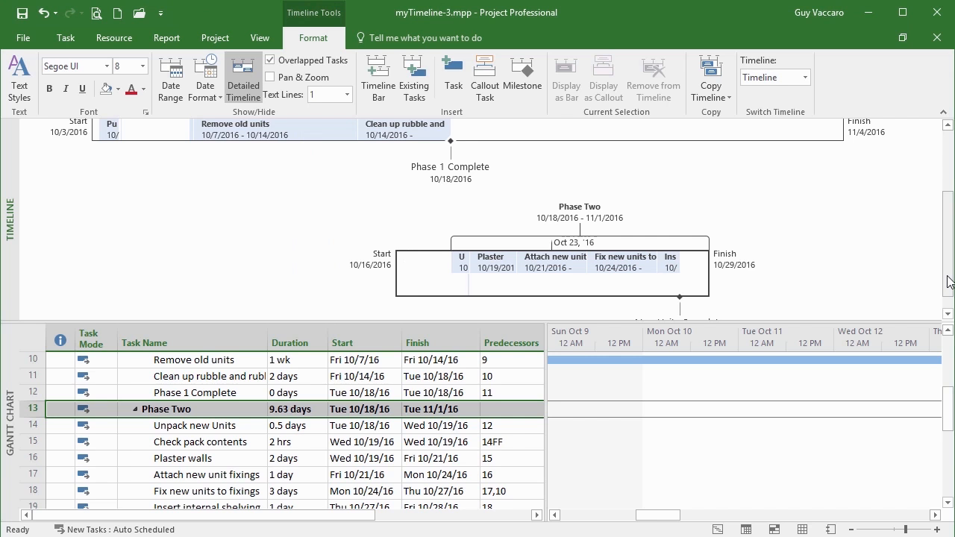
{"action": "mouse_move", "coordinate": [949, 280]}
{"action": "left_mouse_down"}
{"action": "mouse_move", "coordinate": [952, 179]}
{"action": "mouse_move", "coordinate": [952, 291]}
{"action": "left_mouse_up"}
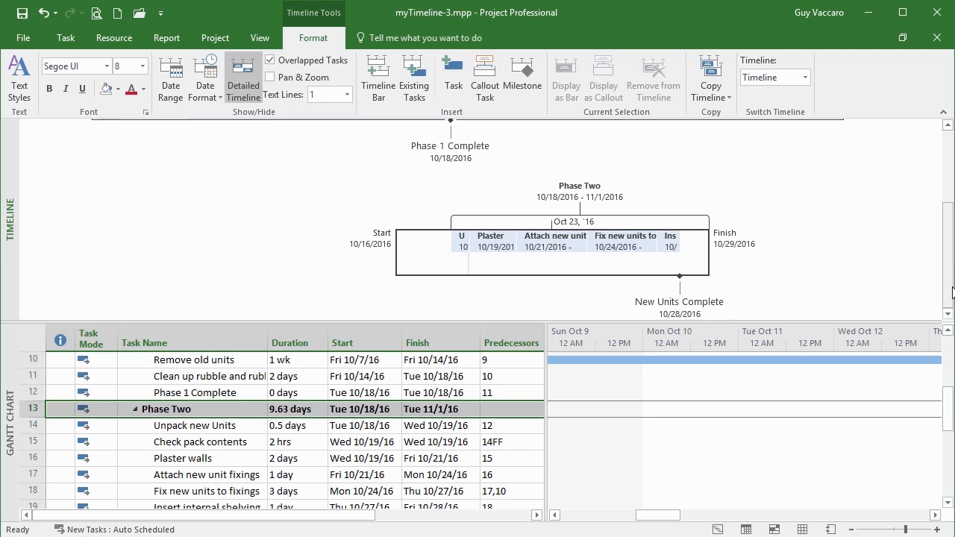
{"action": "left_click_drag", "start_coordinate": [953, 291], "coordinate": [953, 201]}
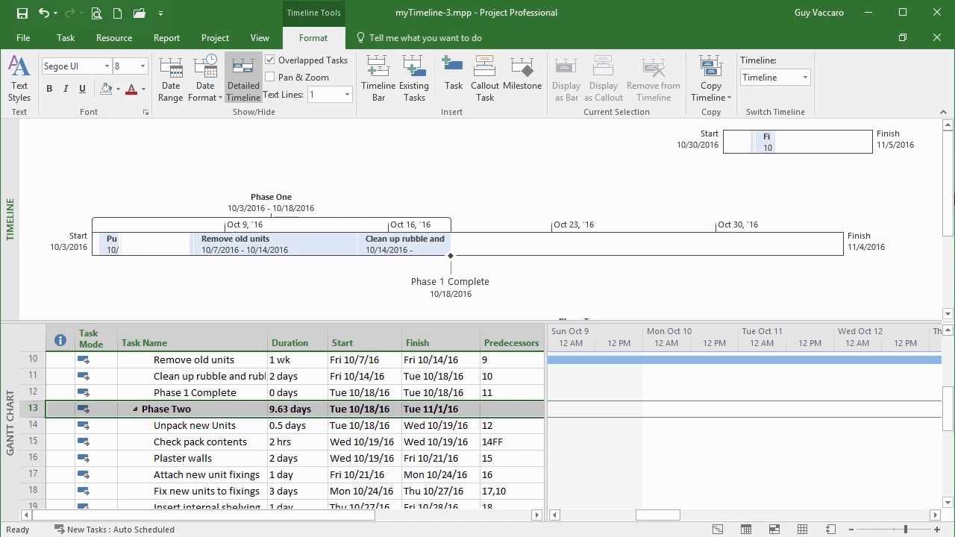